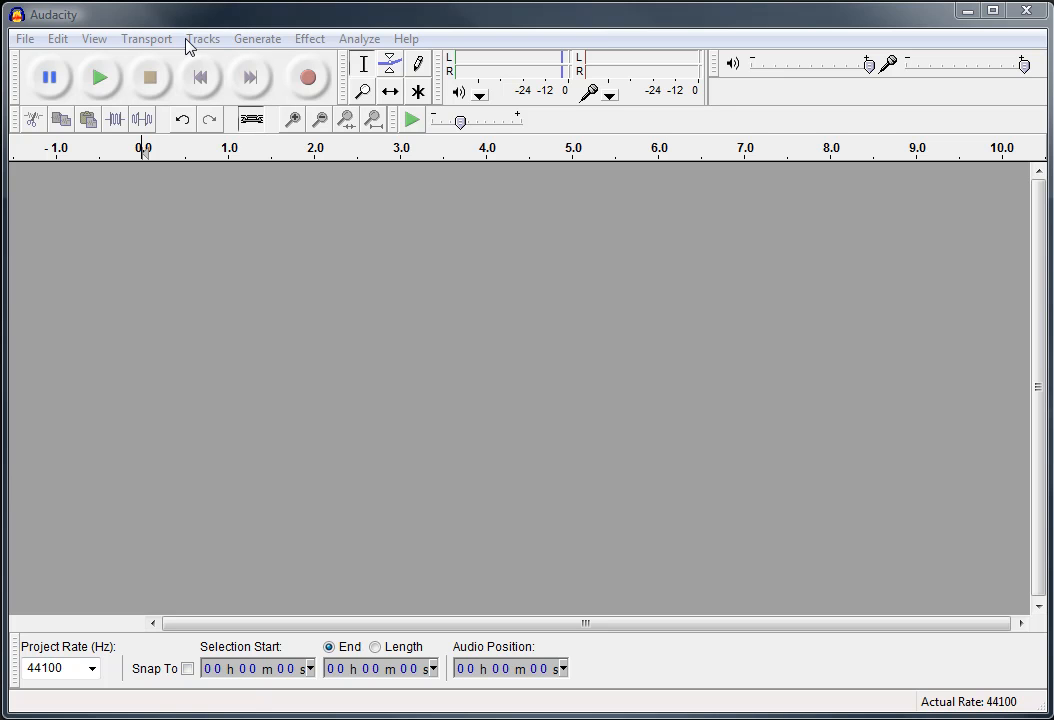
{"action": "left_click", "coordinate": [18, 40]}
{"action": "mouse_move", "coordinate": [180, 55]}
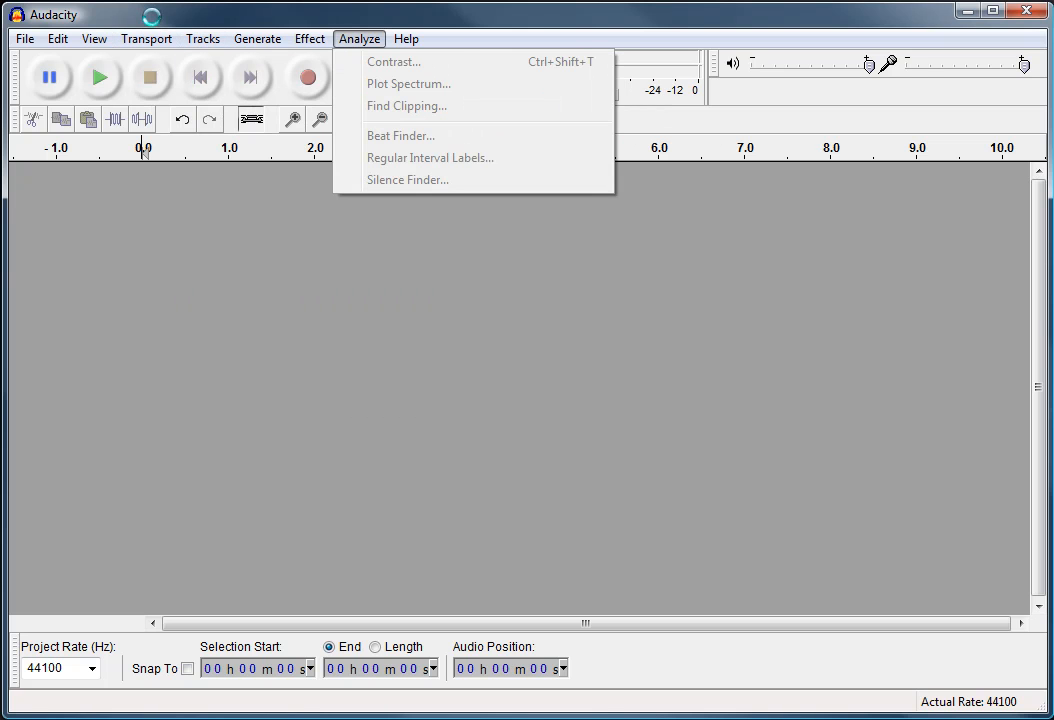
{"action": "left_click", "coordinate": [100, 14]}
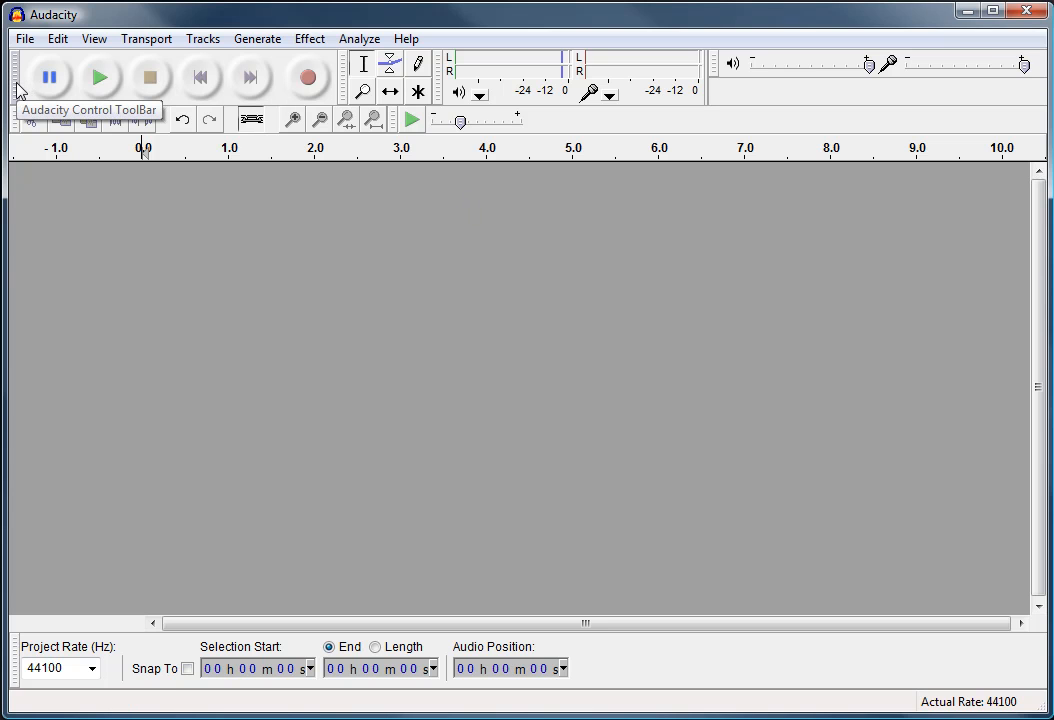
{"action": "mouse_move", "coordinate": [17, 90]}
{"action": "left_mouse_down"}
{"action": "mouse_move", "coordinate": [40, 233]}
{"action": "mouse_move", "coordinate": [20, 91]}
{"action": "left_mouse_up"}
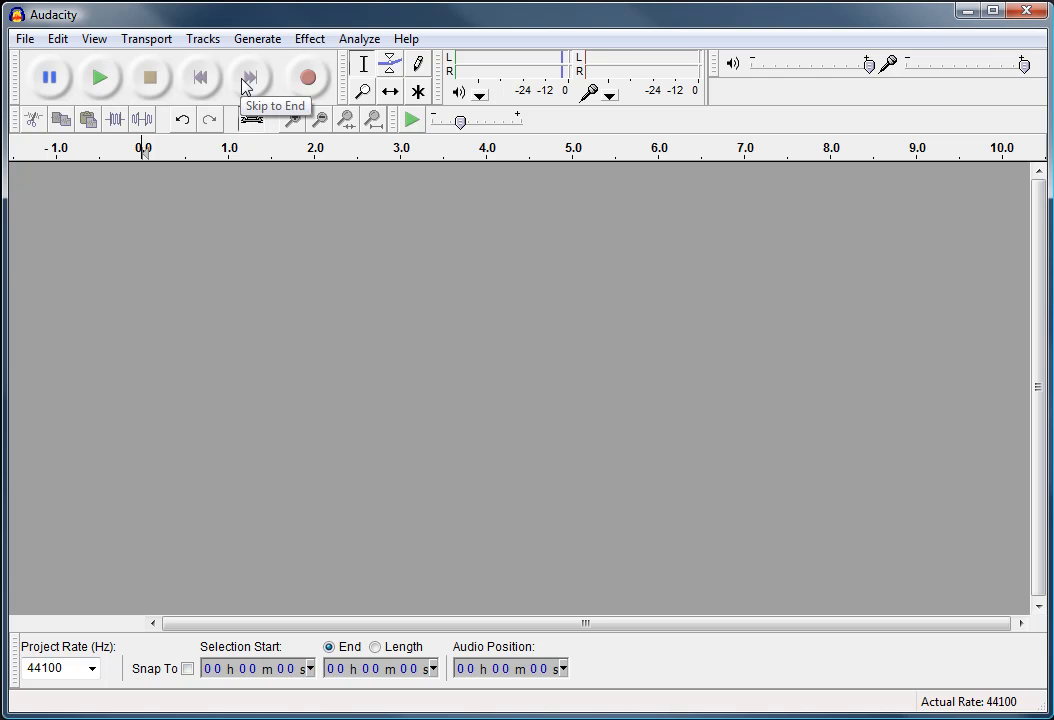
Record a short voice clip into a new audio track and stop recording
{"action": "left_click", "coordinate": [308, 80]}
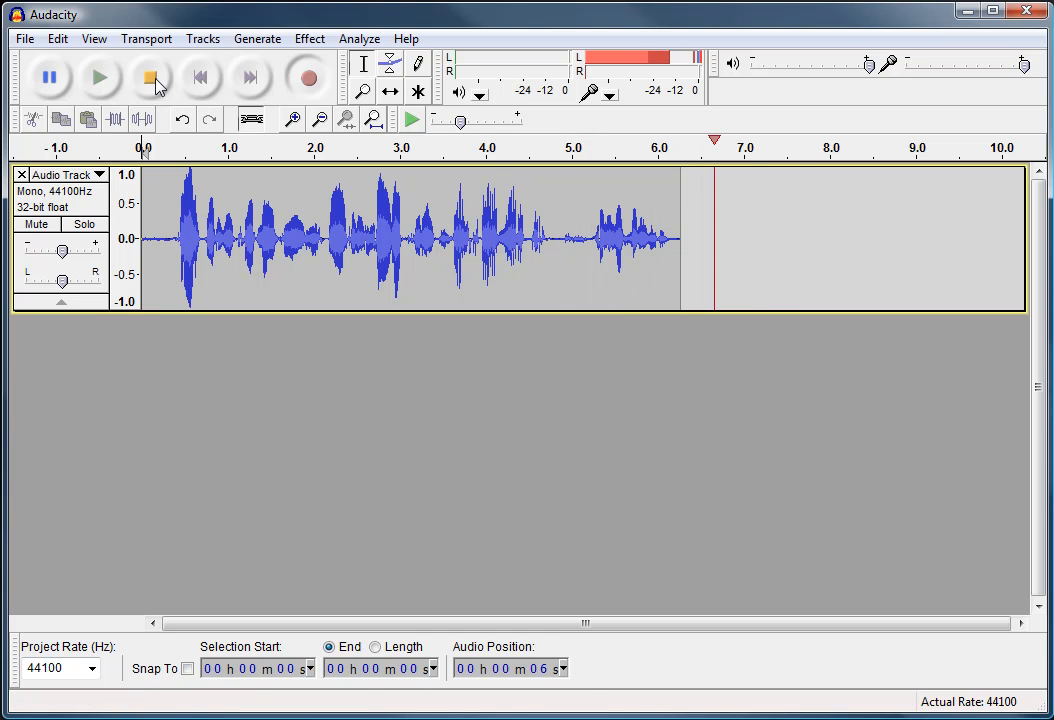
{"action": "left_click", "coordinate": [152, 80]}
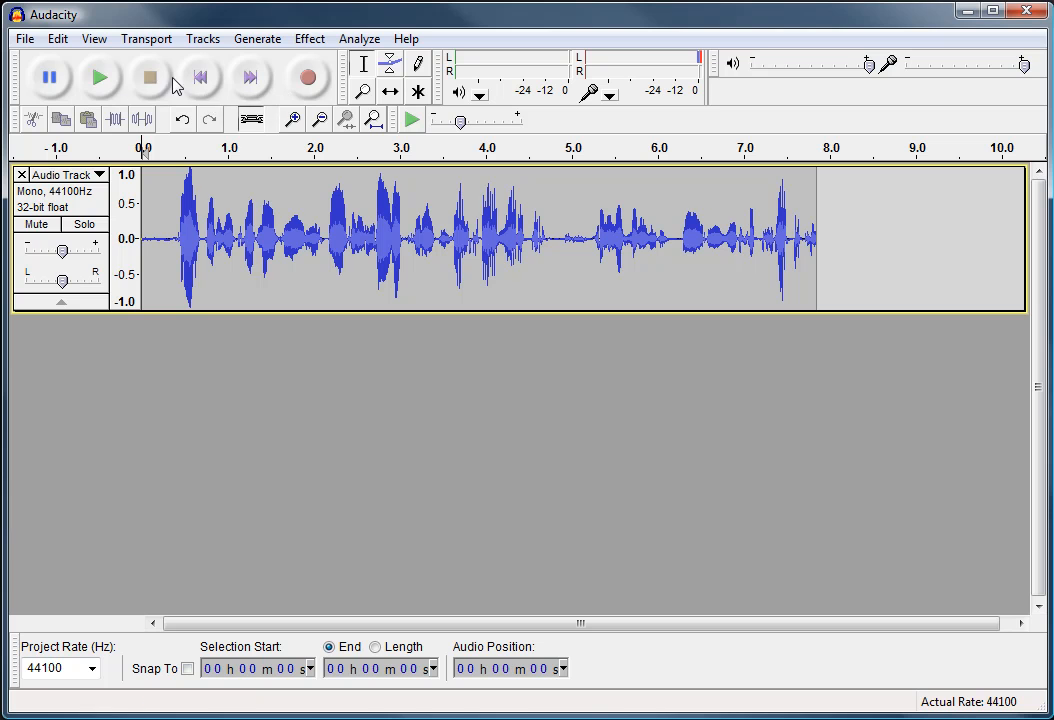
Play the recording back from the beginning of the track and stop playback
{"action": "left_click", "coordinate": [294, 225]}
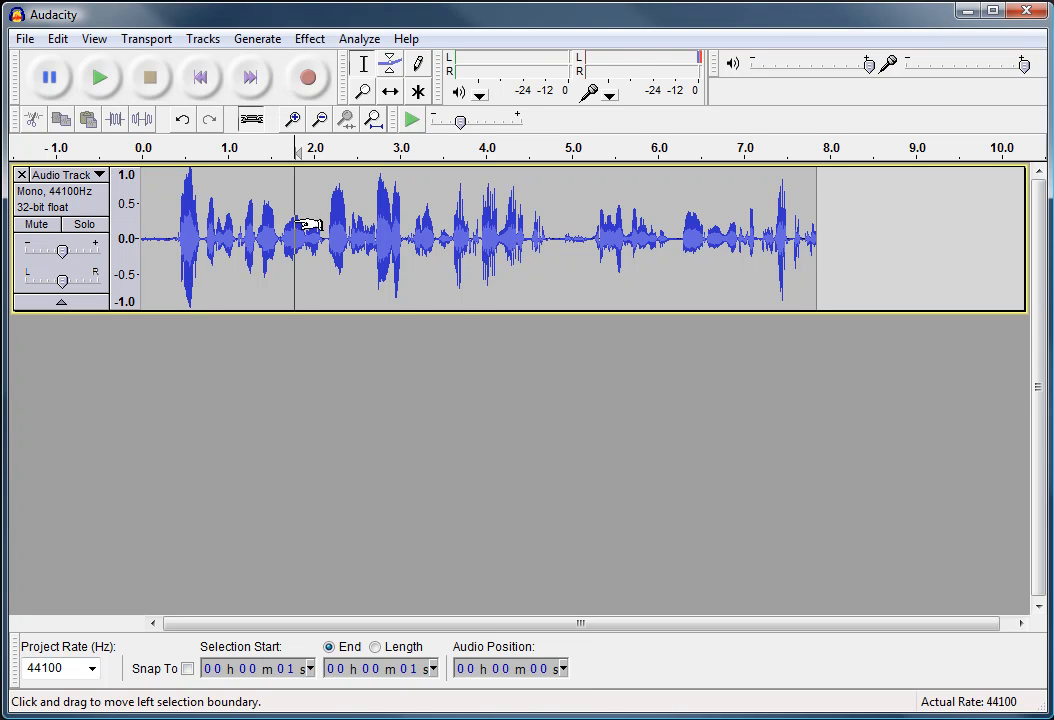
{"action": "left_click", "coordinate": [200, 80]}
{"action": "left_click", "coordinate": [100, 82]}
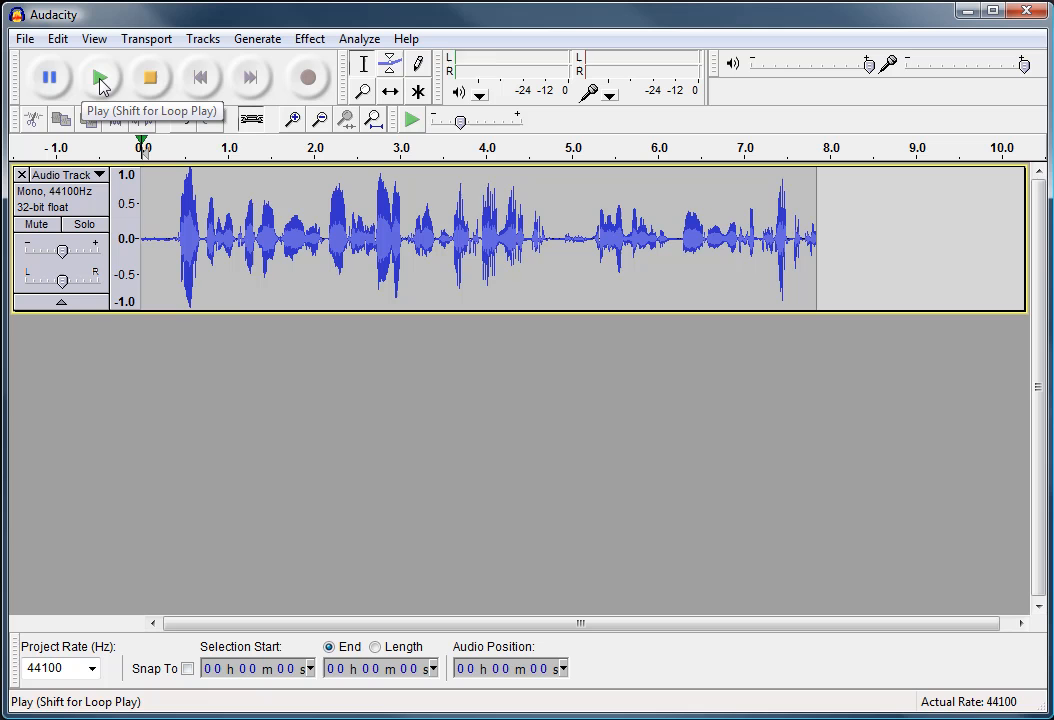
{"action": "left_click", "coordinate": [155, 91]}
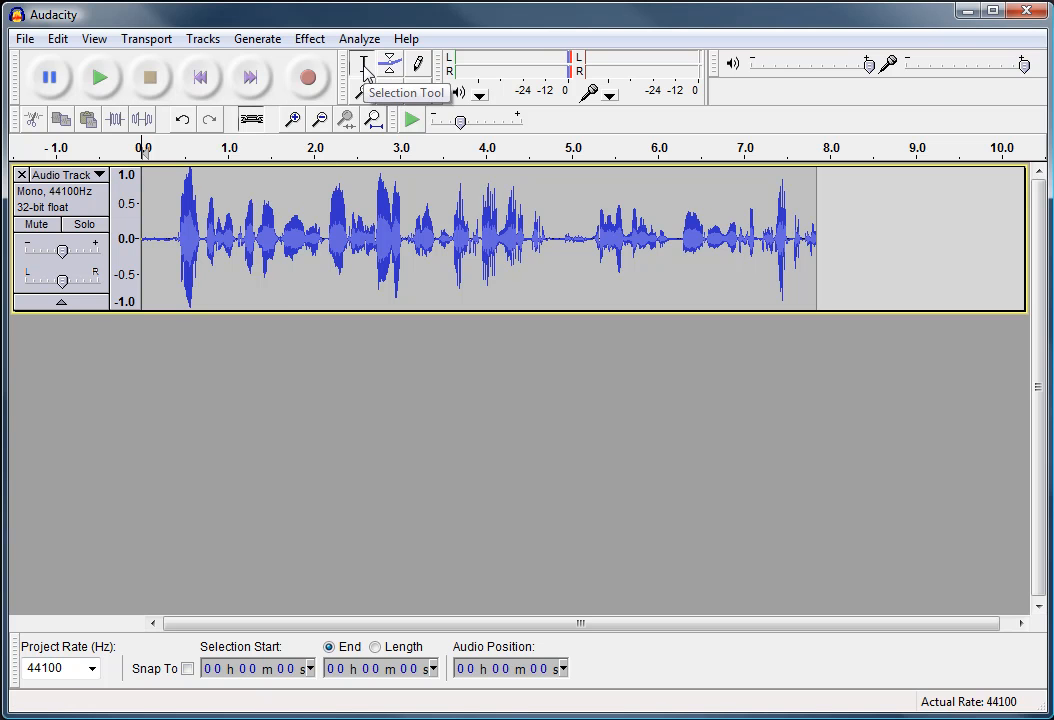
Select sample stretches of the waveform with the Selection Tool, then place the cursor at about 4.8 seconds
{"action": "left_click_drag", "start_coordinate": [216, 240], "coordinate": [295, 241]}
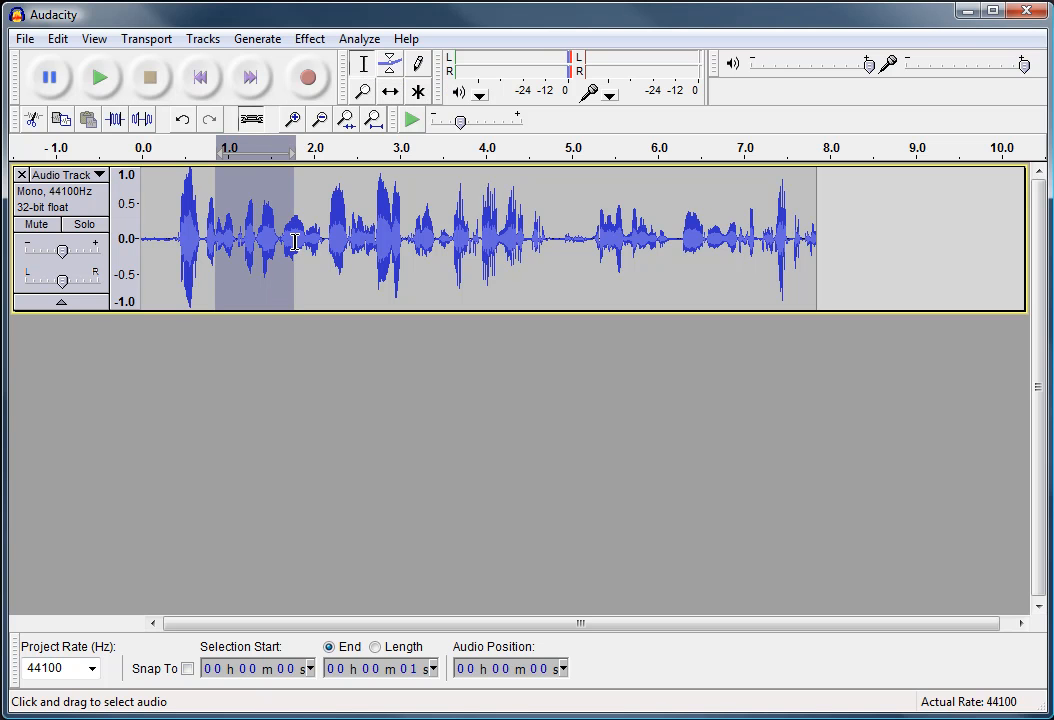
{"action": "left_click_drag", "start_coordinate": [393, 235], "coordinate": [498, 235]}
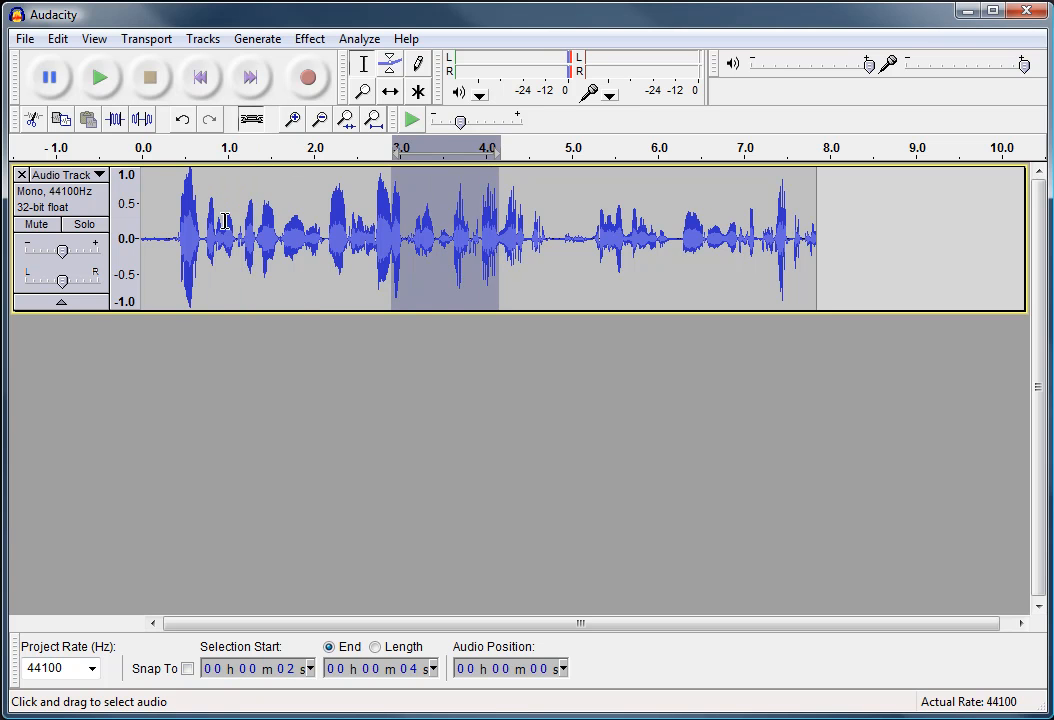
{"action": "left_click", "coordinate": [203, 190]}
{"action": "left_click", "coordinate": [556, 228]}
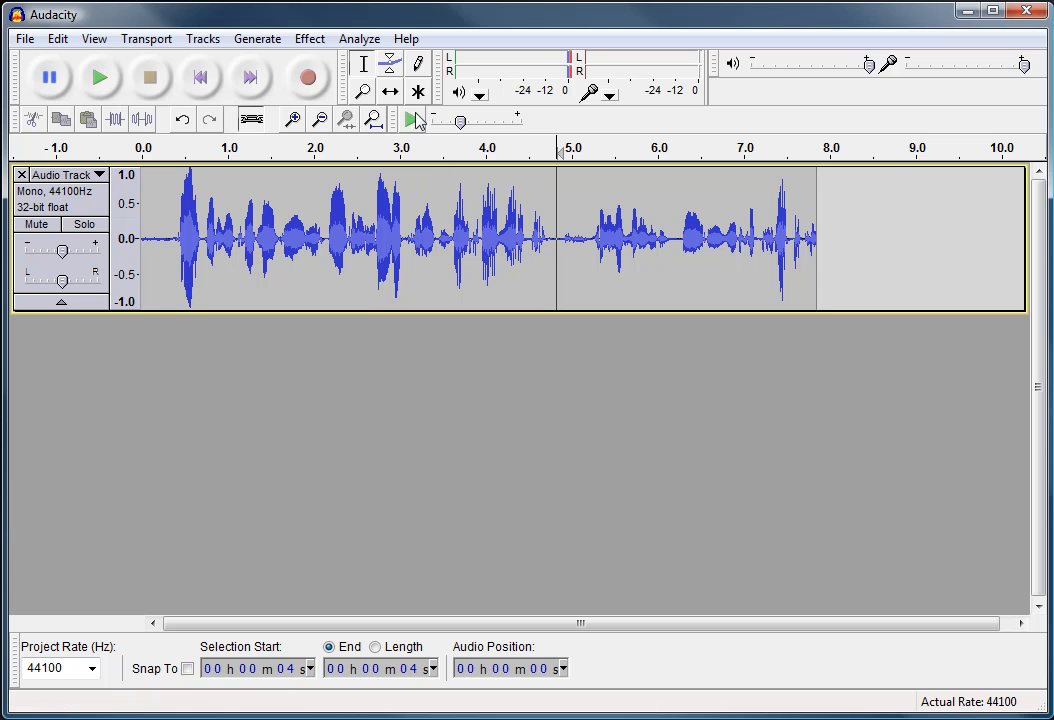
Zoom into the waveform and back out with the Zoom Tool
{"action": "left_click", "coordinate": [363, 91]}
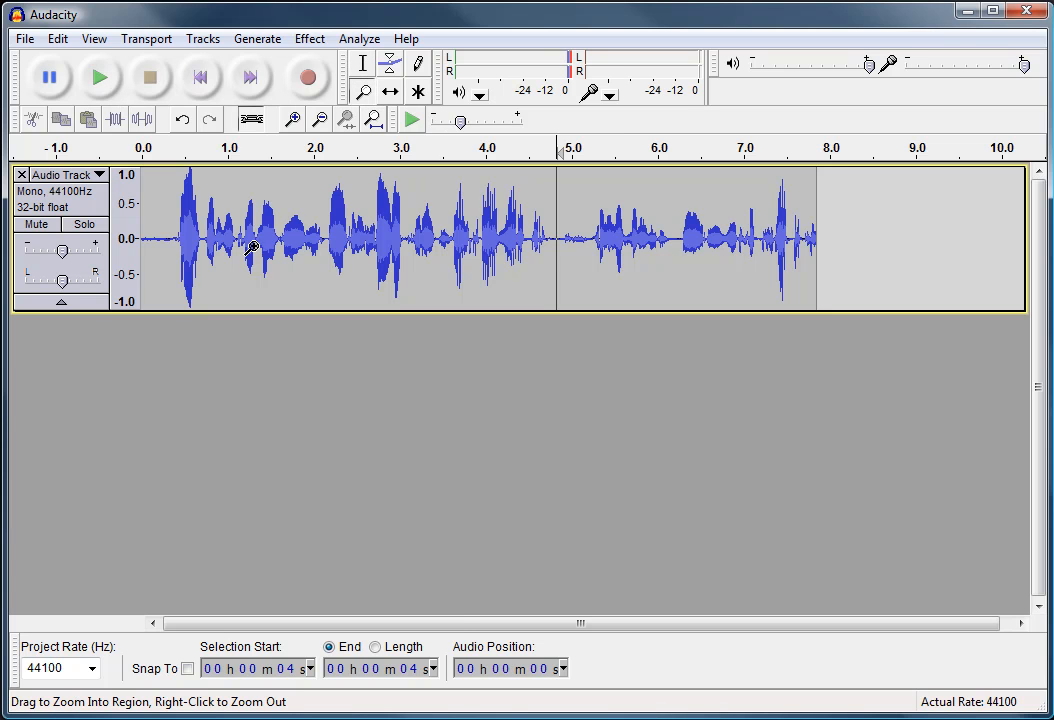
{"action": "left_click", "coordinate": [252, 249]}
{"action": "left_click", "coordinate": [252, 249]}
{"action": "right_click", "coordinate": [252, 249]}
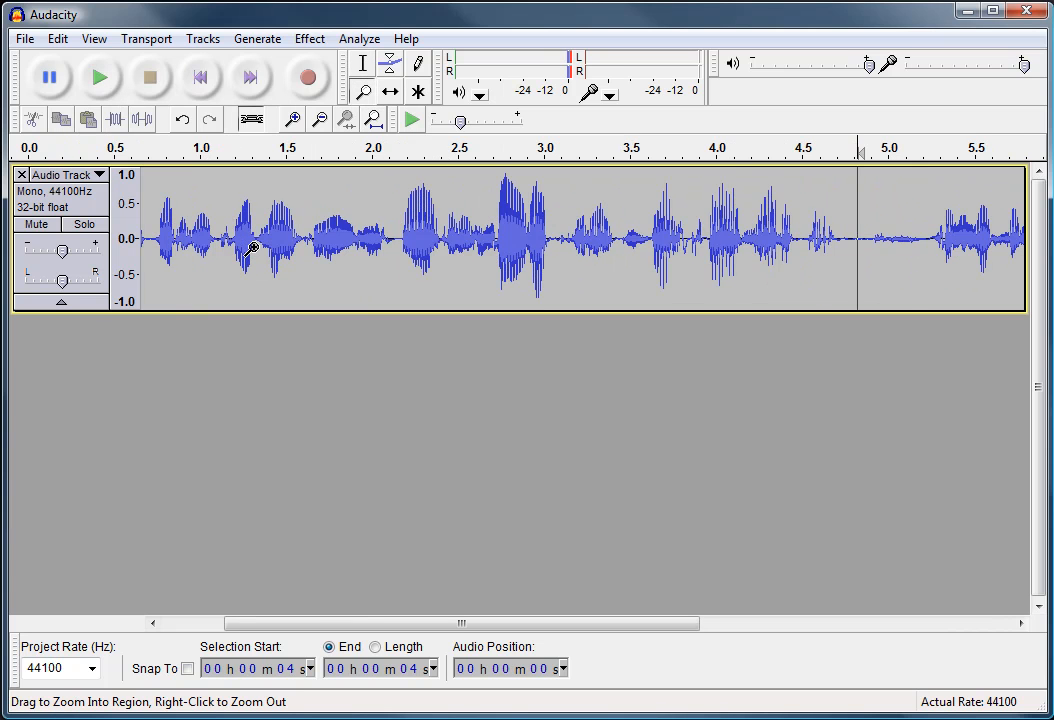
{"action": "right_click", "coordinate": [246, 218]}
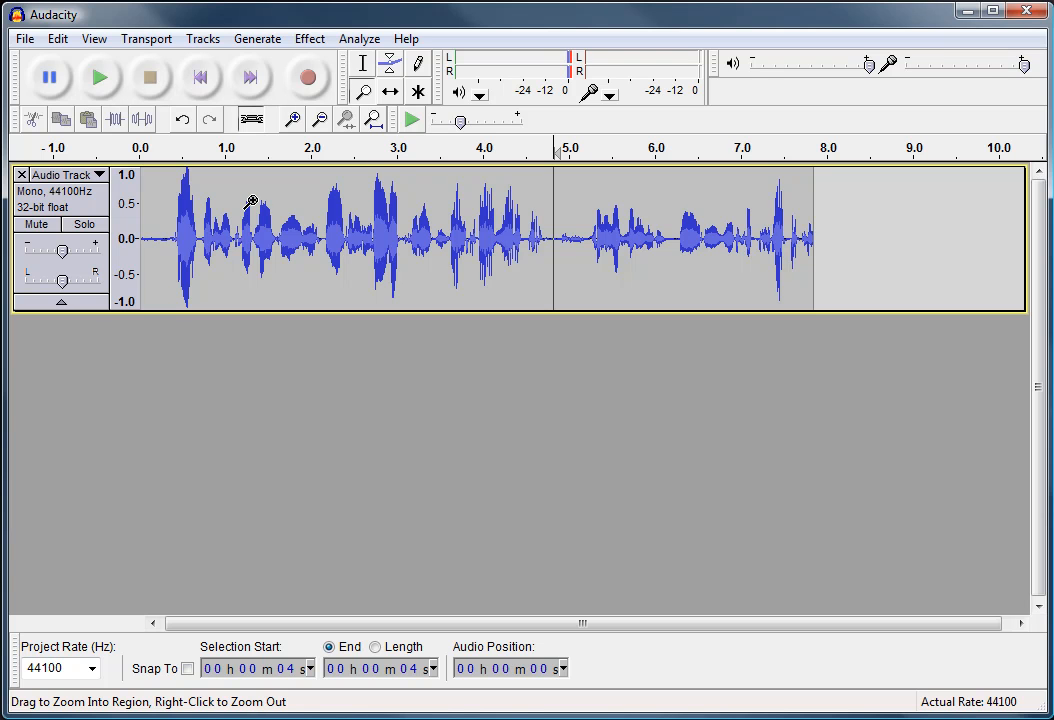
Record a second clip into a new track starting at the cursor position, then stop recording
{"action": "left_click", "coordinate": [393, 95]}
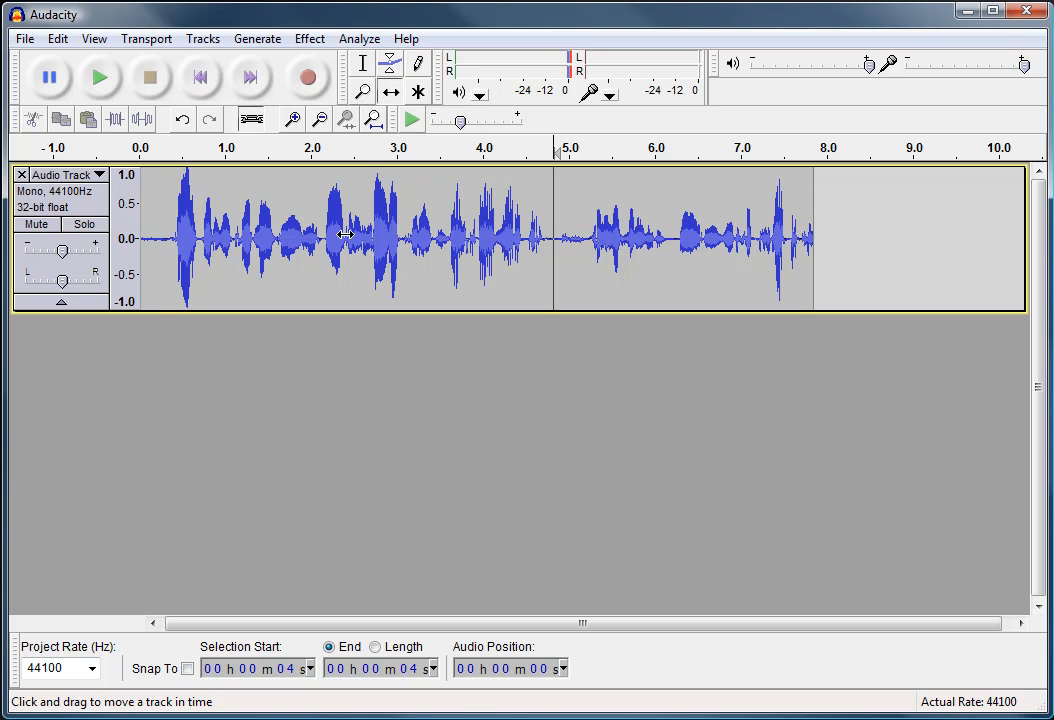
{"action": "left_click", "coordinate": [308, 80]}
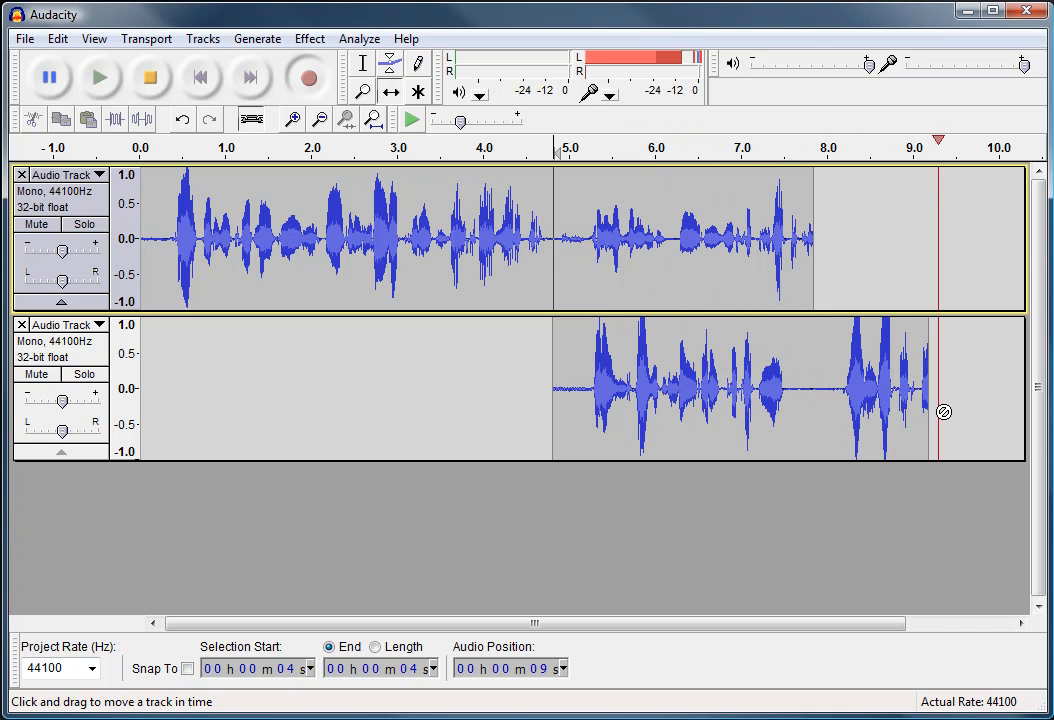
{"action": "left_click", "coordinate": [152, 80]}
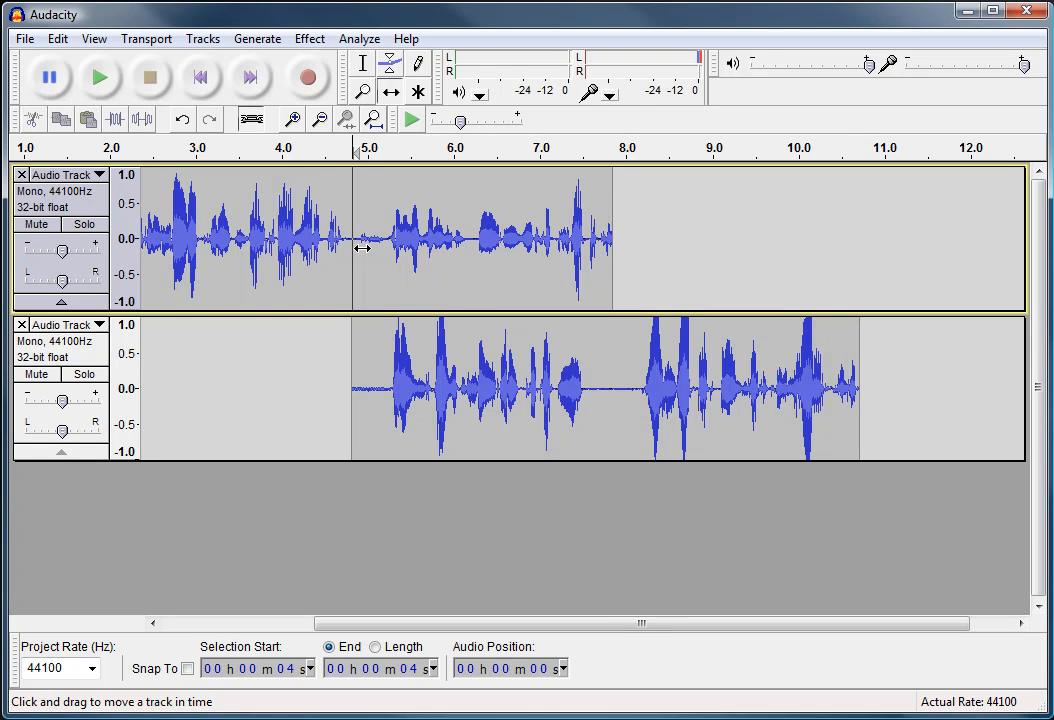
Shift the second track's clip later so it starts at about 7.8 seconds using the Time Shift tool
{"action": "left_click_drag", "start_coordinate": [399, 374], "coordinate": [663, 403]}
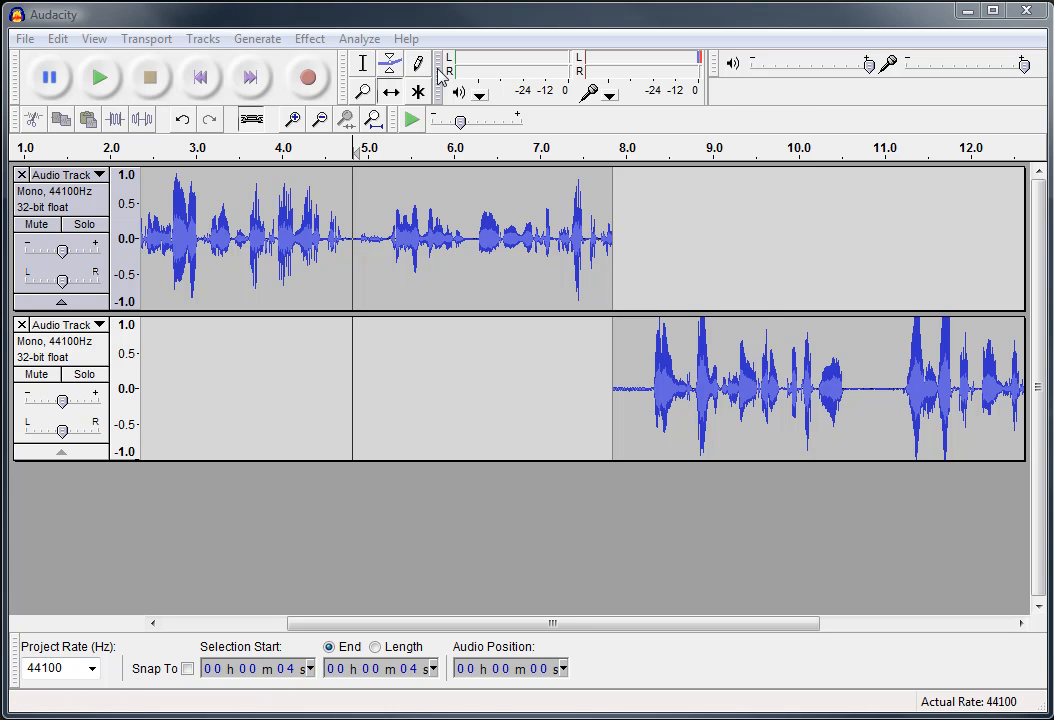
{"action": "mouse_move", "coordinate": [441, 76]}
{"action": "left_mouse_down"}
{"action": "mouse_move", "coordinate": [445, 126]}
{"action": "mouse_move", "coordinate": [430, 150]}
{"action": "mouse_move", "coordinate": [437, 262]}
{"action": "mouse_move", "coordinate": [438, 72]}
{"action": "mouse_move", "coordinate": [441, 80]}
{"action": "left_mouse_up"}
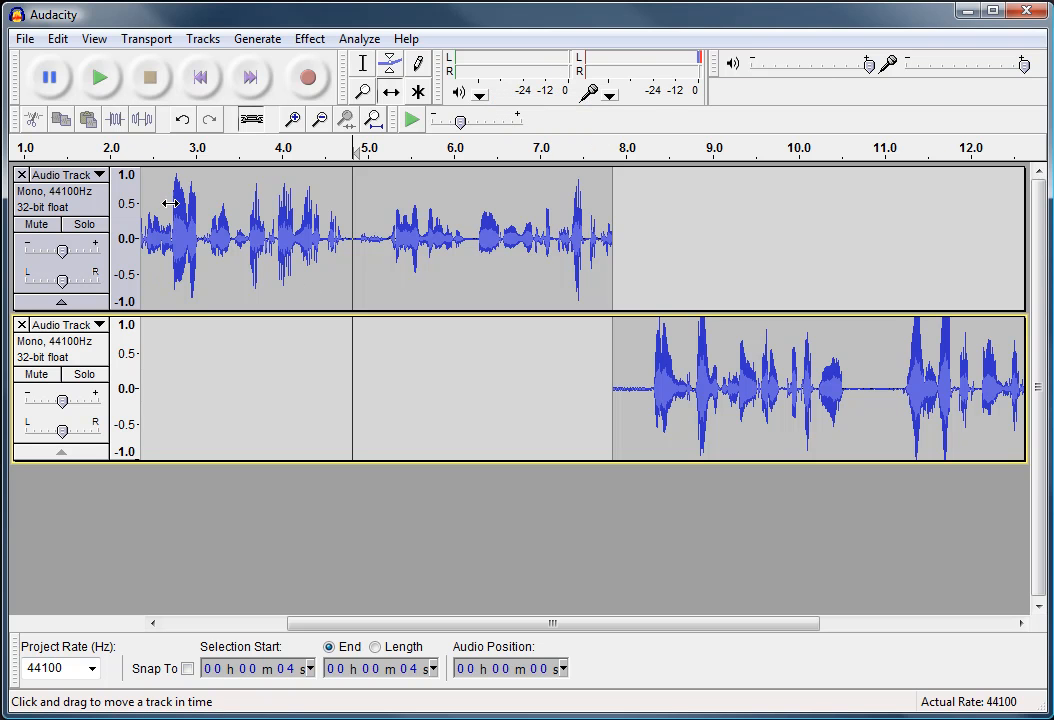
Play both tracks from the start of the project and stop playback
{"action": "left_click", "coordinate": [145, 218]}
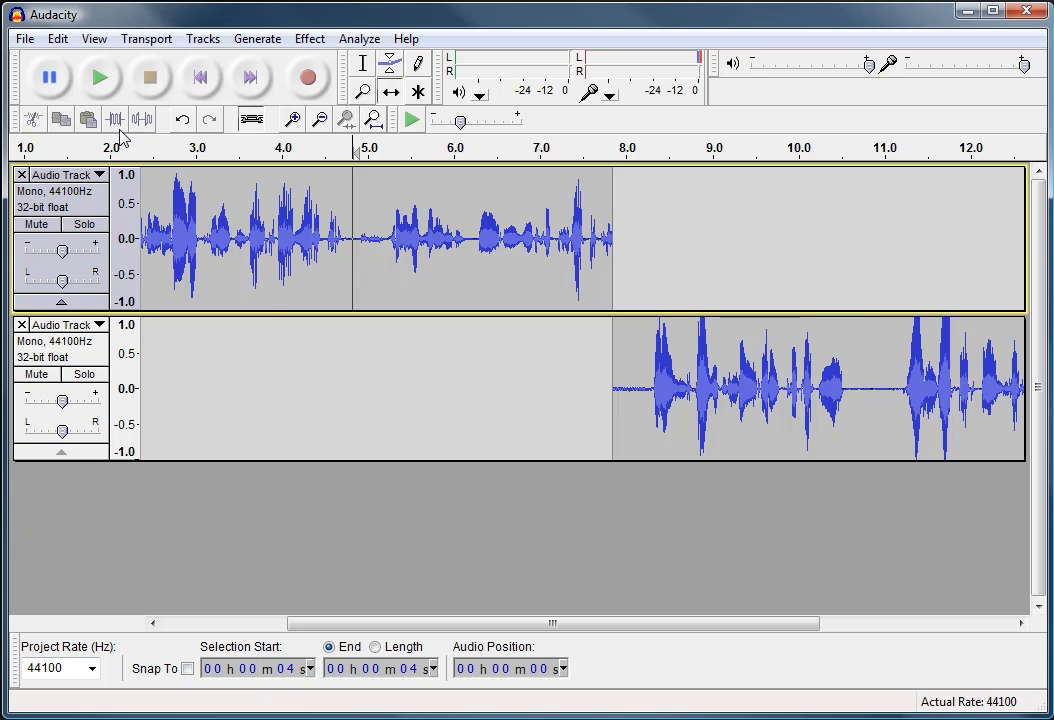
{"action": "left_click", "coordinate": [198, 77]}
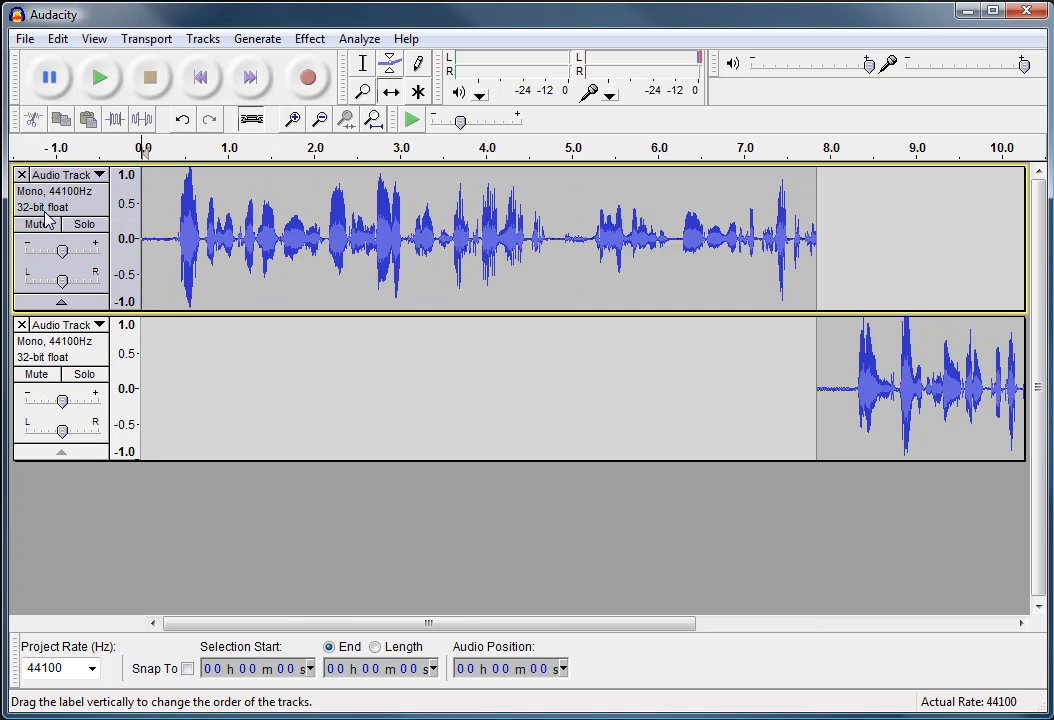
{"action": "left_click", "coordinate": [105, 84]}
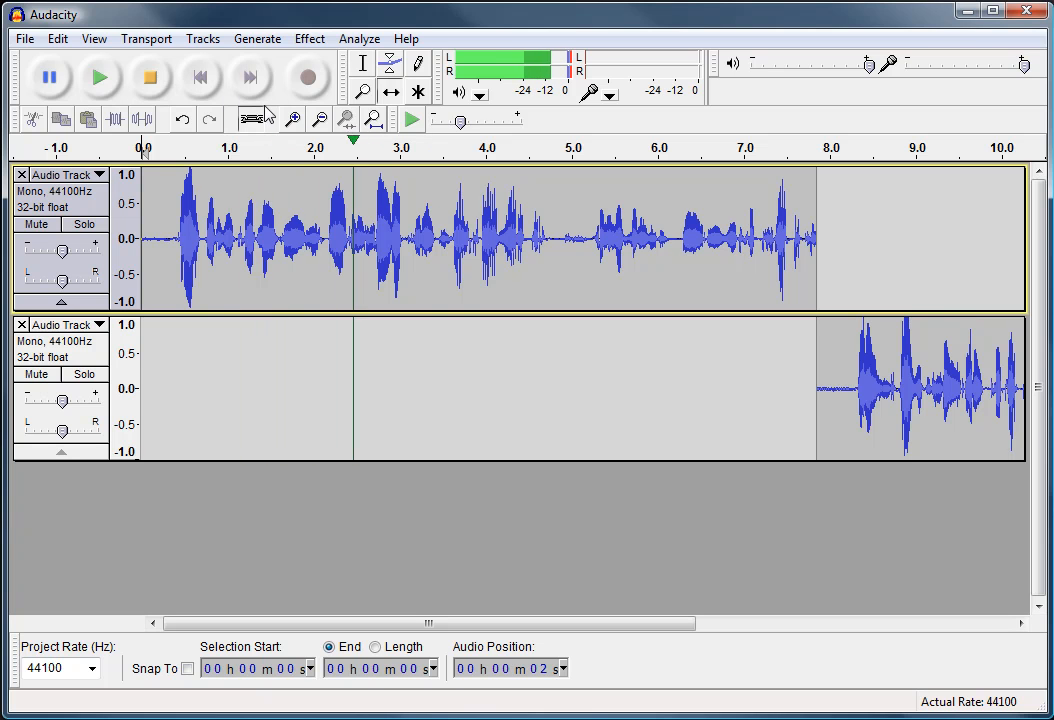
{"action": "left_click", "coordinate": [149, 86]}
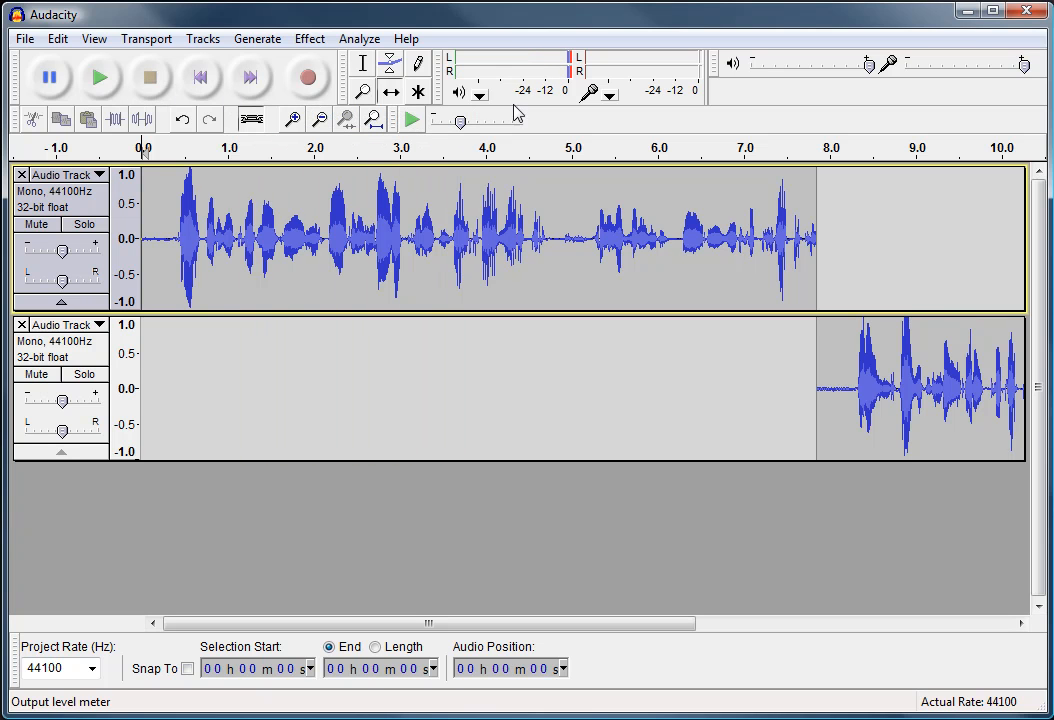
{"action": "left_click", "coordinate": [100, 82]}
{"action": "left_click", "coordinate": [152, 88]}
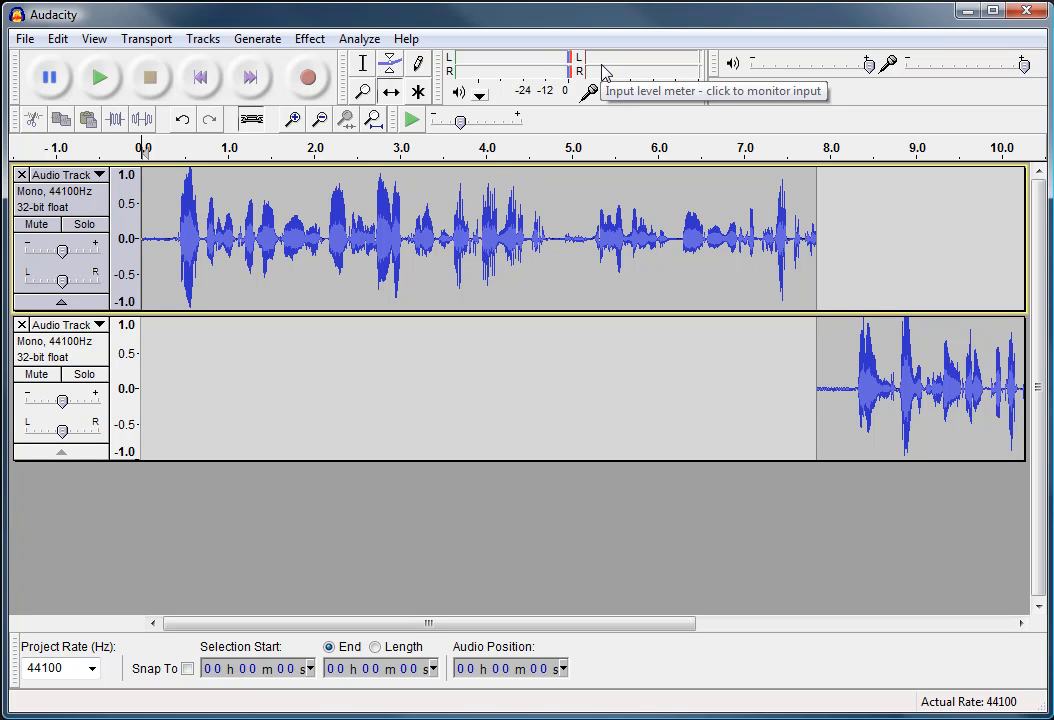
Record a third clip into a new track from the start of the project
{"action": "left_click", "coordinate": [310, 80]}
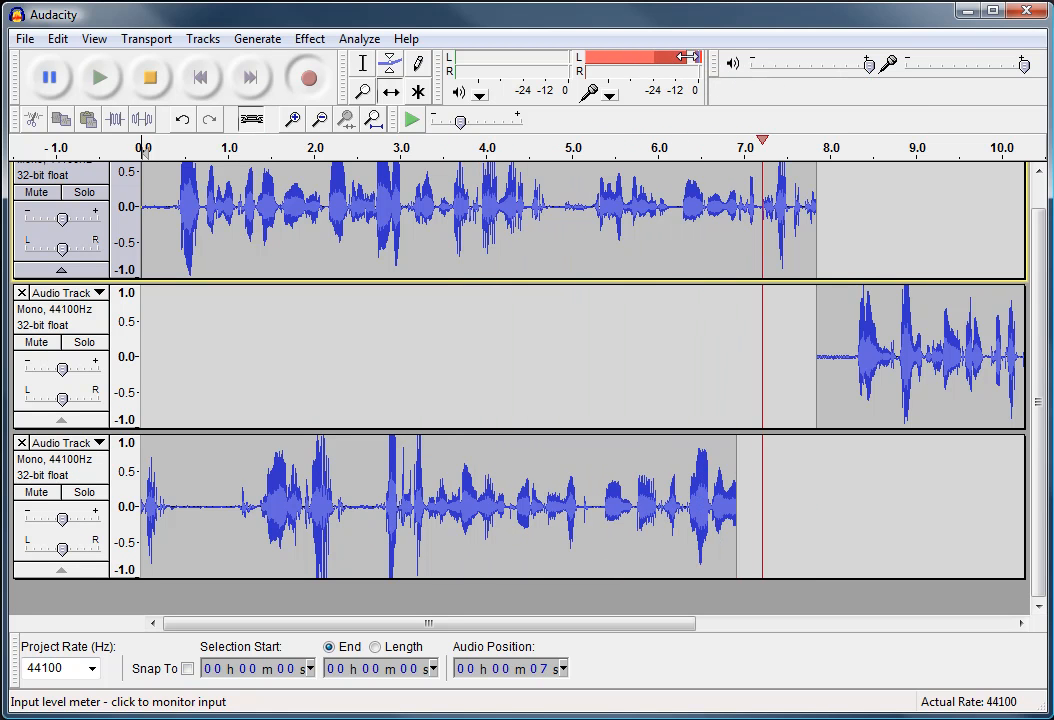
{"action": "left_click", "coordinate": [148, 80]}
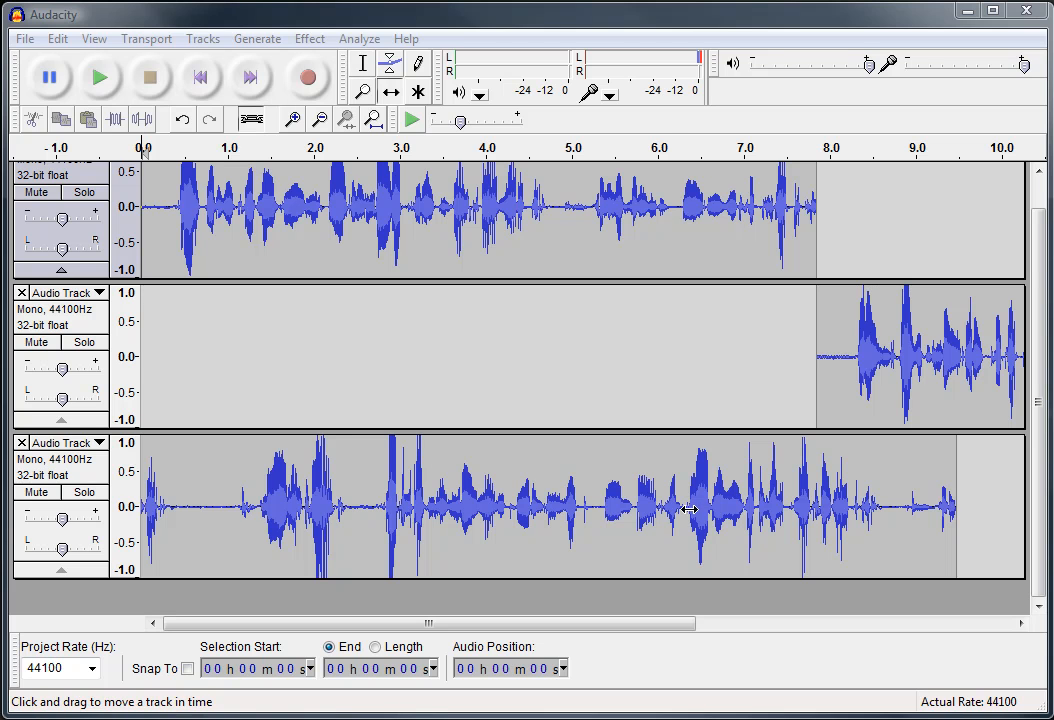
Move the Play-at-Speed toolbar up beside the meter toolbar
{"action": "mouse_move", "coordinate": [709, 80]}
{"action": "left_mouse_down"}
{"action": "mouse_move", "coordinate": [690, 85]}
{"action": "mouse_move", "coordinate": [594, 243]}
{"action": "mouse_move", "coordinate": [557, 243]}
{"action": "mouse_move", "coordinate": [664, 230]}
{"action": "mouse_move", "coordinate": [717, 75]}
{"action": "left_mouse_up"}
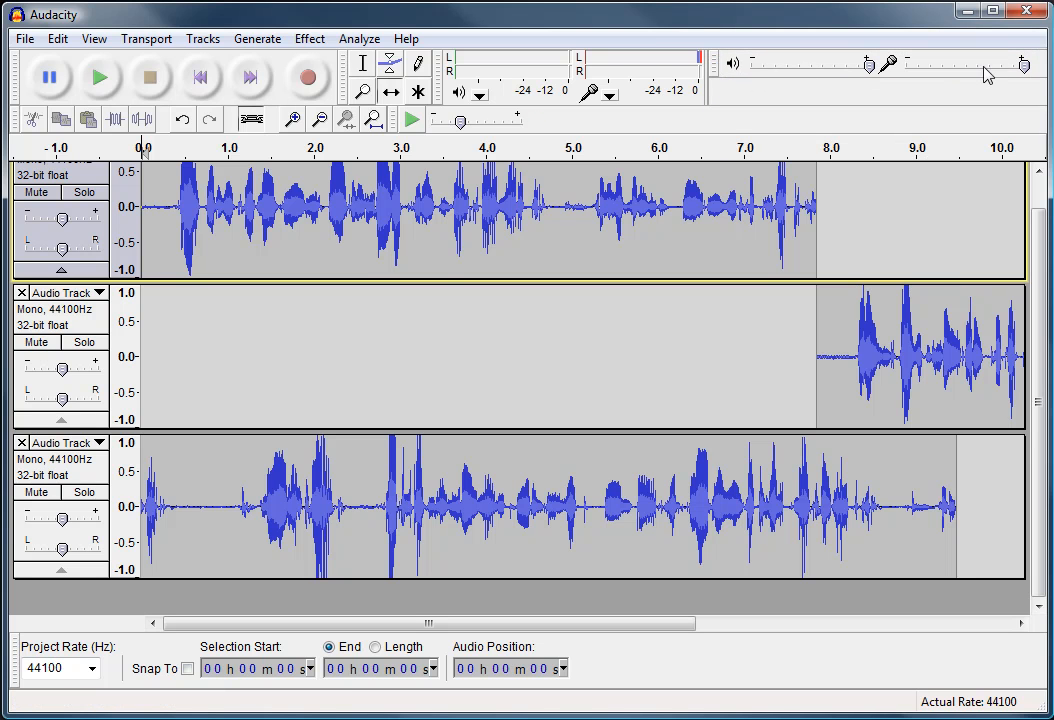
{"action": "mouse_move", "coordinate": [1025, 68]}
{"action": "left_mouse_down"}
{"action": "mouse_move", "coordinate": [991, 74]}
{"action": "mouse_move", "coordinate": [1027, 68]}
{"action": "left_mouse_up"}
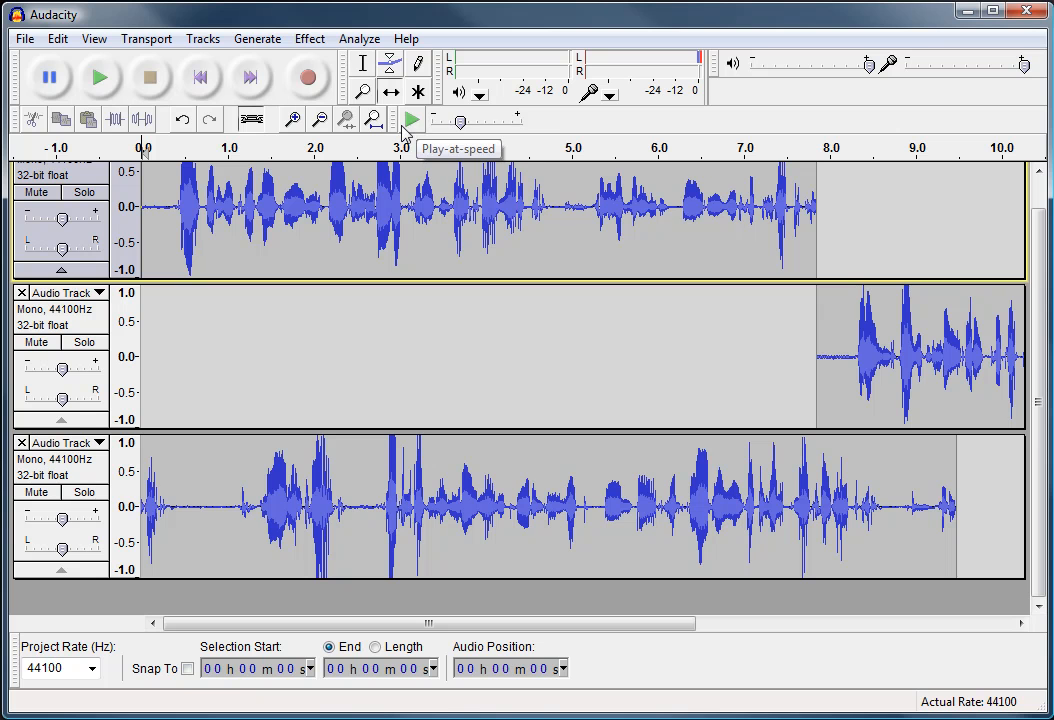
{"action": "mouse_move", "coordinate": [401, 120]}
{"action": "left_mouse_down"}
{"action": "mouse_move", "coordinate": [435, 180]}
{"action": "mouse_move", "coordinate": [393, 122]}
{"action": "left_mouse_up"}
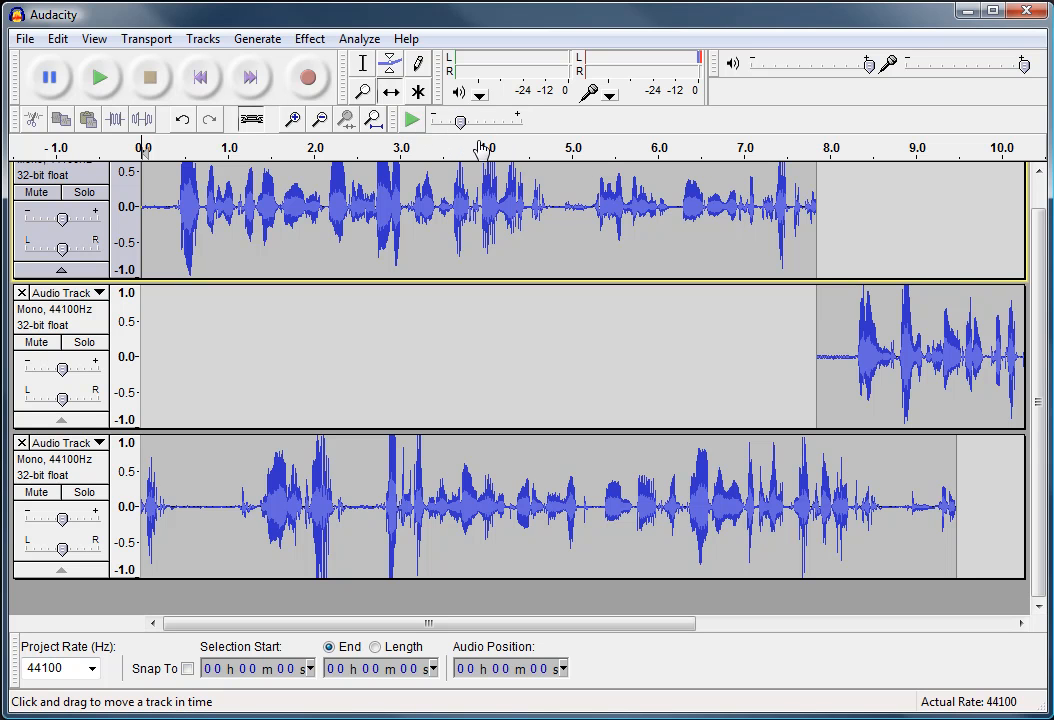
{"action": "mouse_move", "coordinate": [15, 125]}
{"action": "left_mouse_down"}
{"action": "mouse_move", "coordinate": [14, 100]}
{"action": "mouse_move", "coordinate": [61, 184]}
{"action": "mouse_move", "coordinate": [188, 250]}
{"action": "mouse_move", "coordinate": [16, 128]}
{"action": "left_mouse_up"}
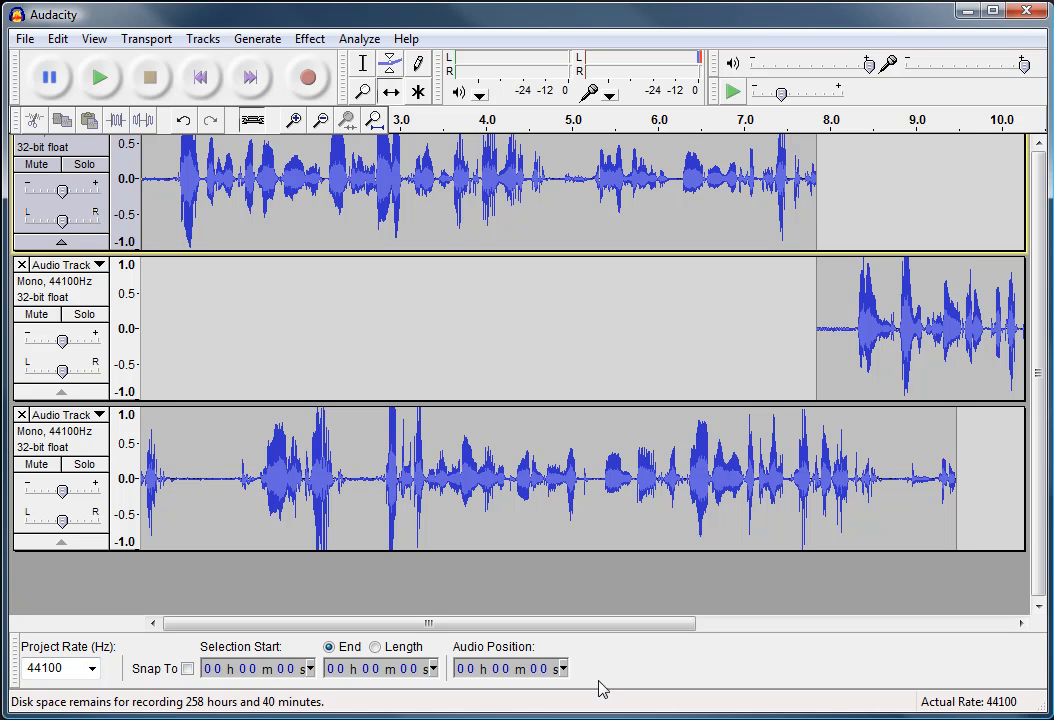
Open the project rate list and keep it at 44100 Hz
{"action": "left_click", "coordinate": [91, 668]}
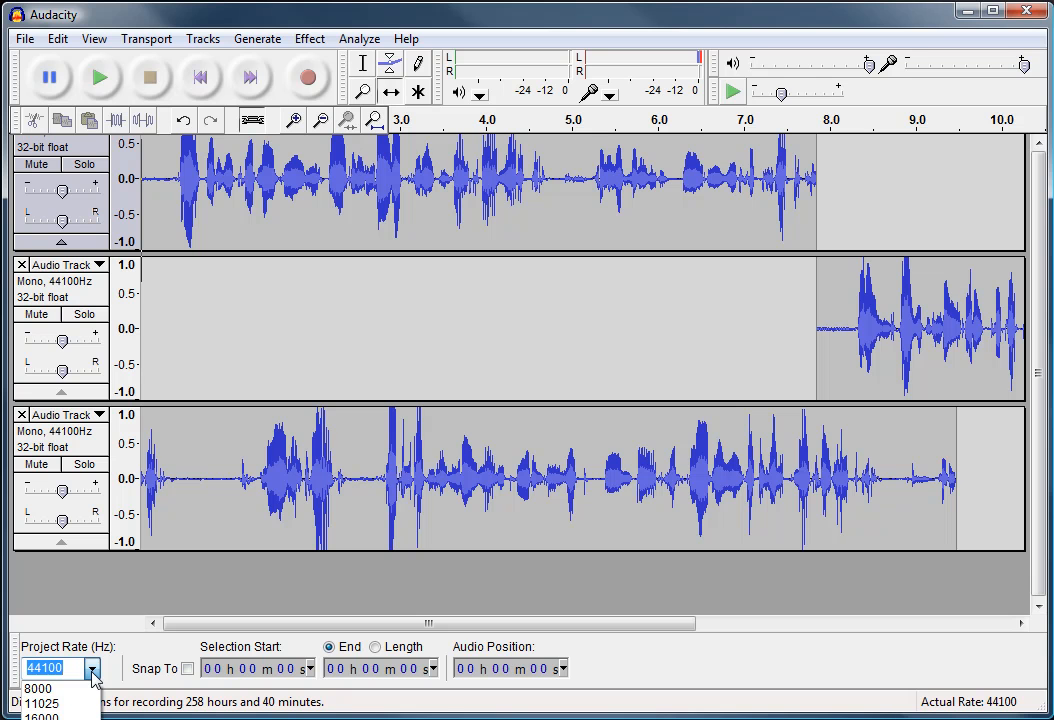
{"action": "left_click", "coordinate": [93, 676]}
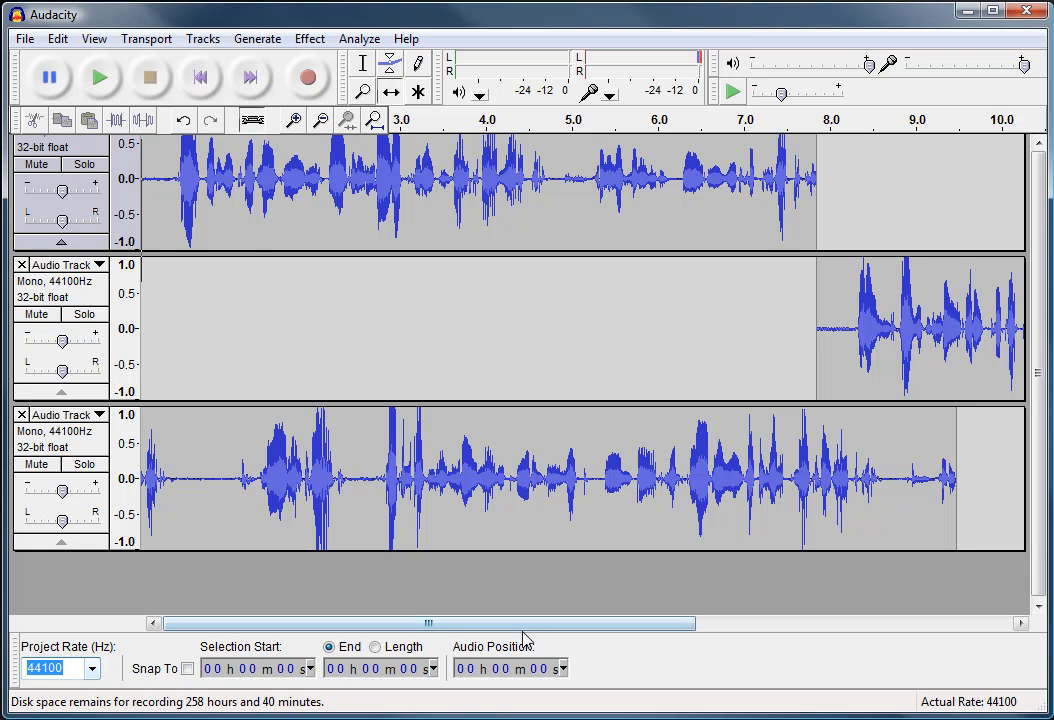